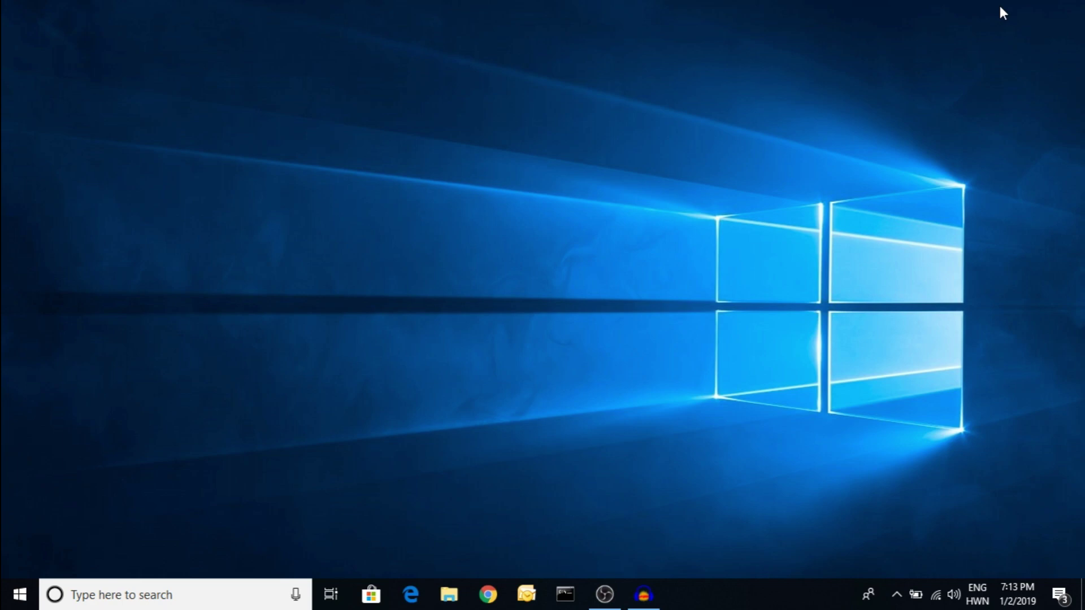
Open a Command Prompt with cmd and run ipconfig to list the network adapters' IP configuration.
mouse_move(937, 593)
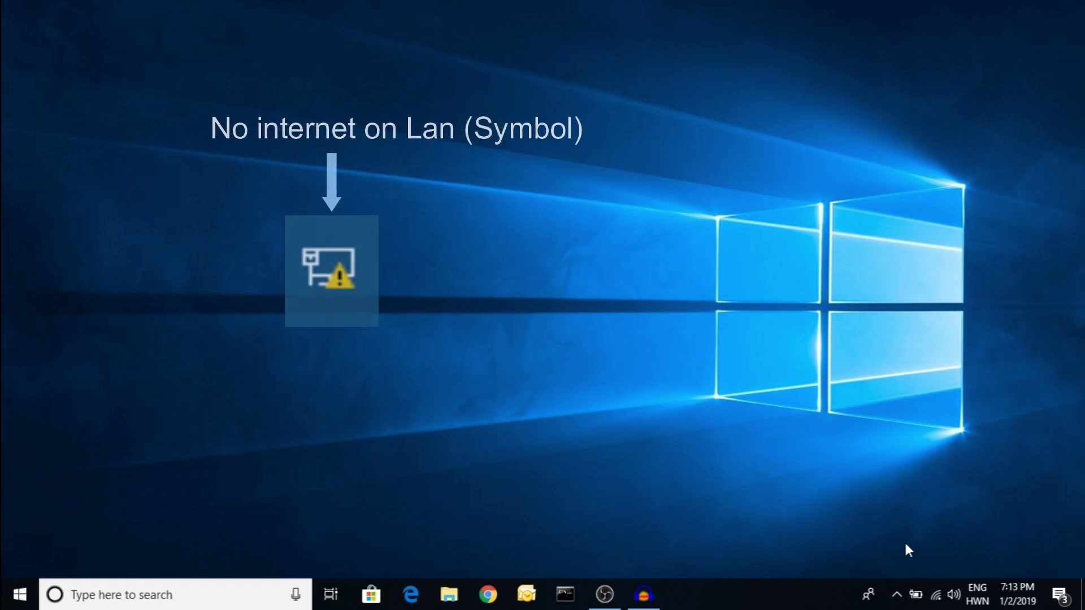
key("super+r")
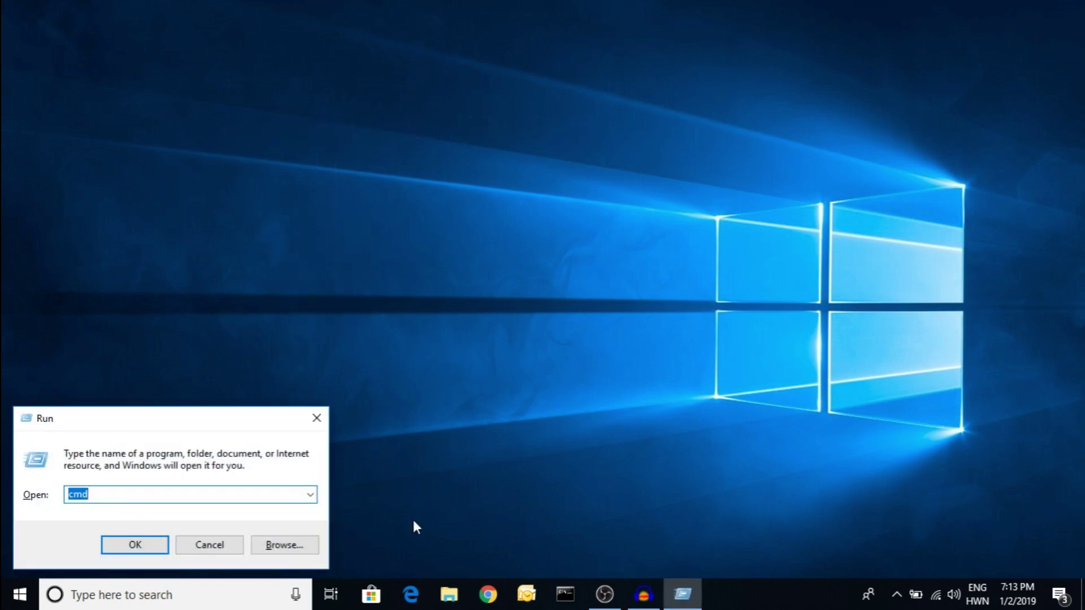
left_click(112, 499)
left_click(147, 547)
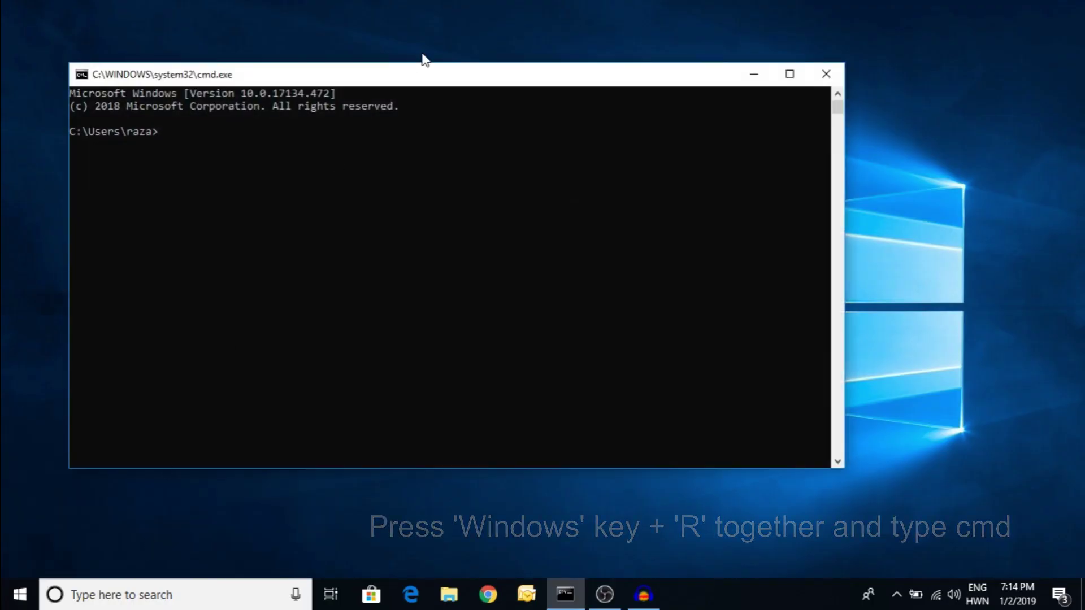
type("ipc")
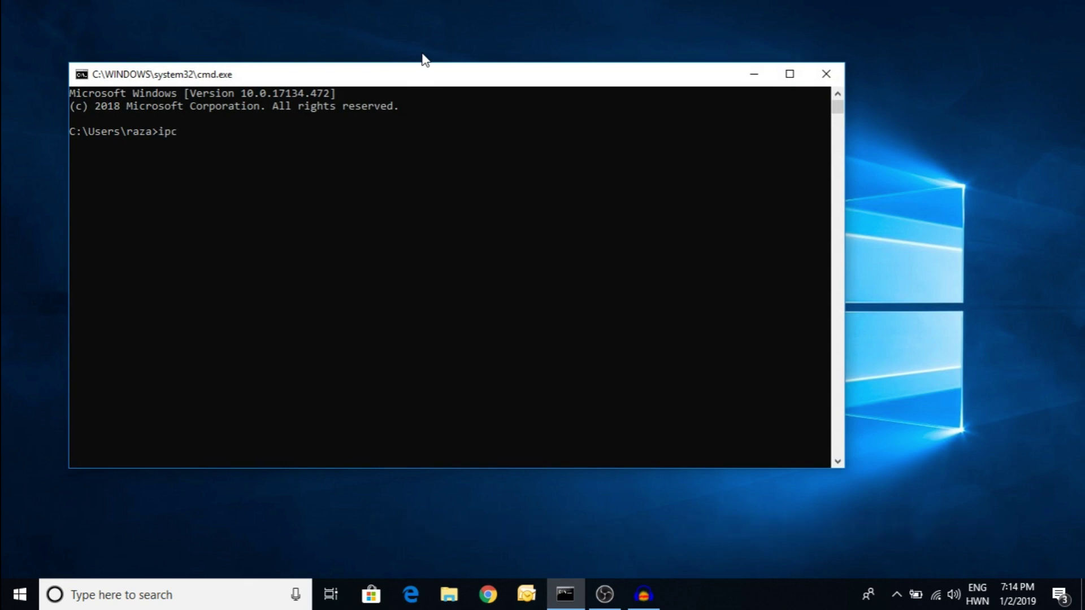
type("onfig")
key("Return")
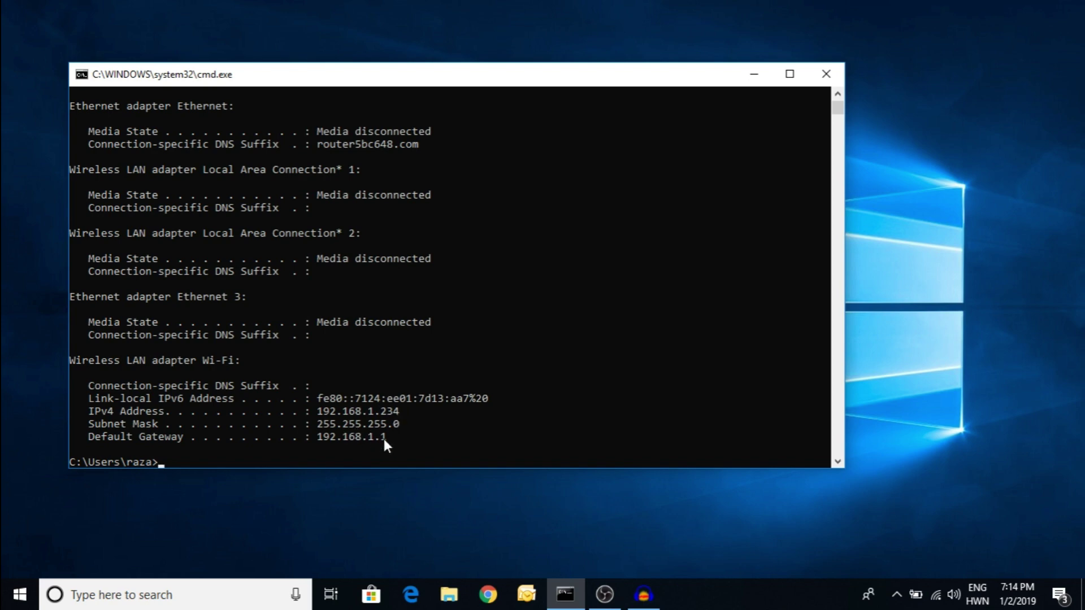
Ping the Wi-Fi adapter's default gateway at 192.168.1.1 to test the connection to the router.
left_click_drag(387, 437, 323, 439)
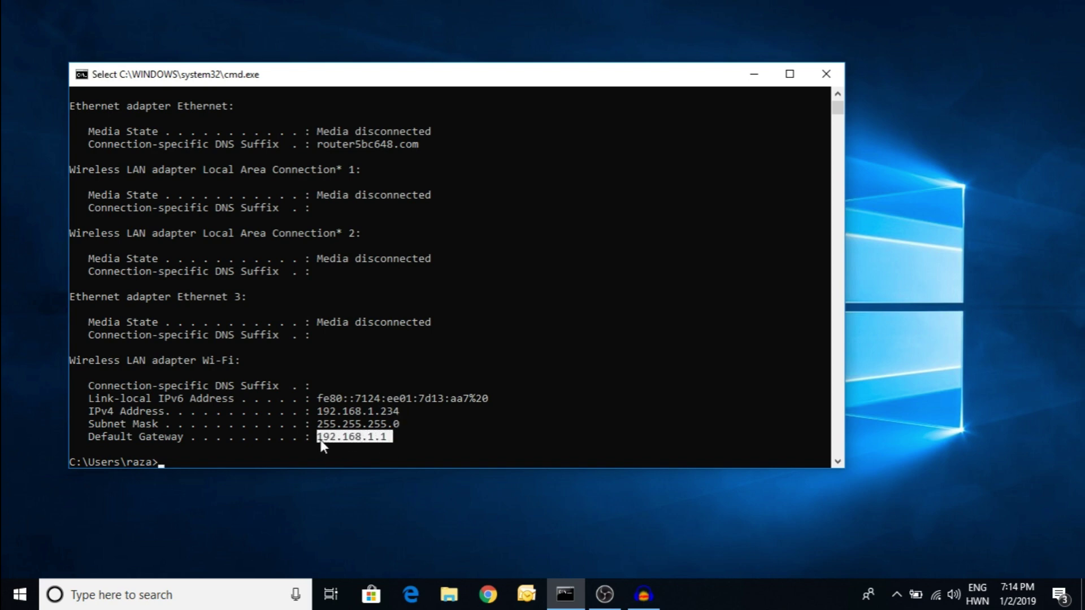
key("ctrl+c")
type("pin")
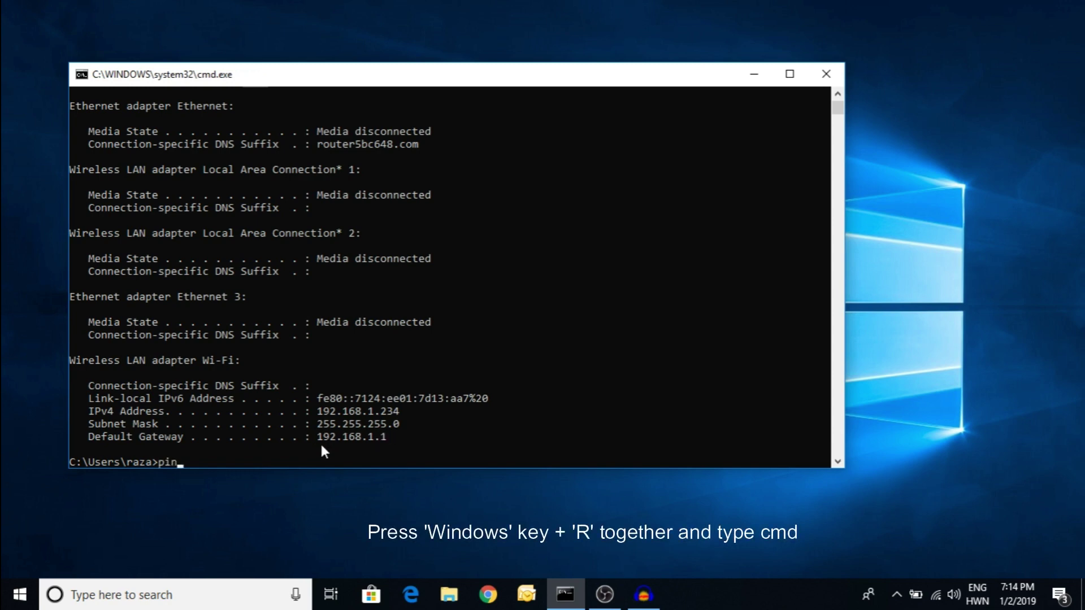
type("g 19")
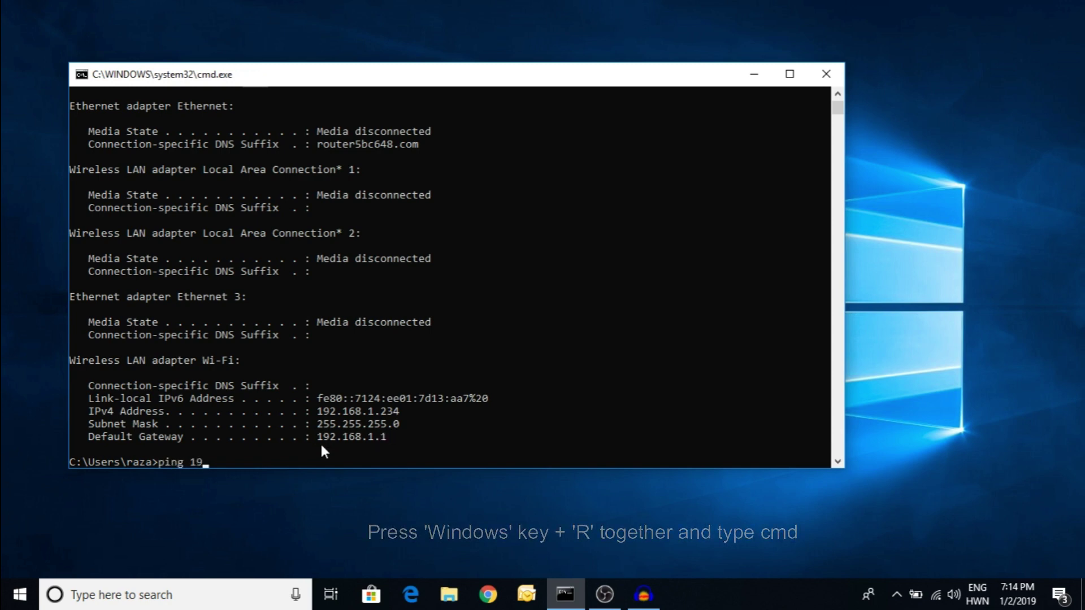
type("2.1")
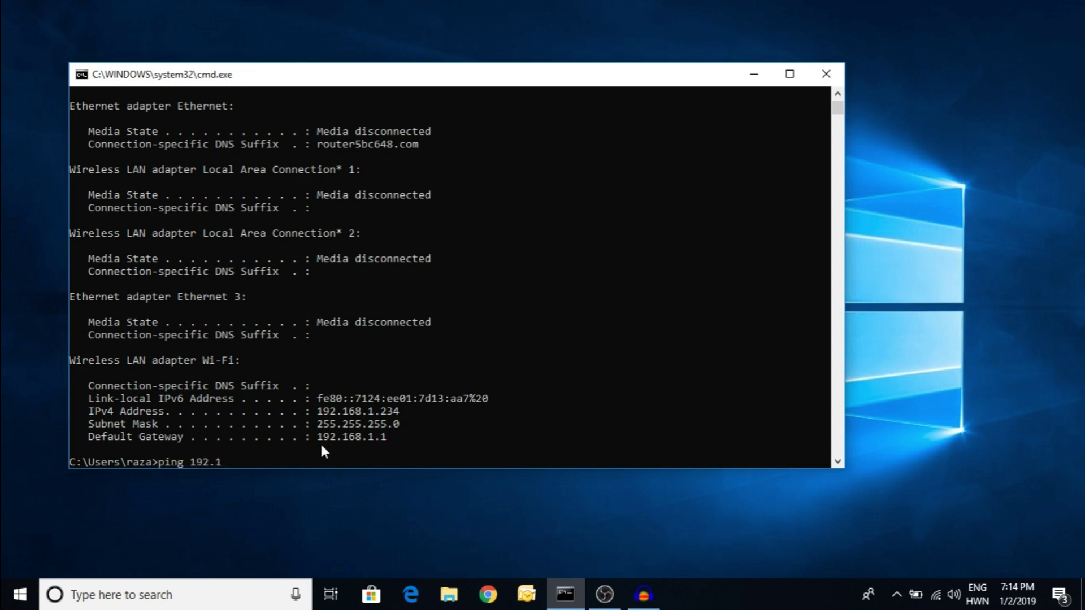
type("68.")
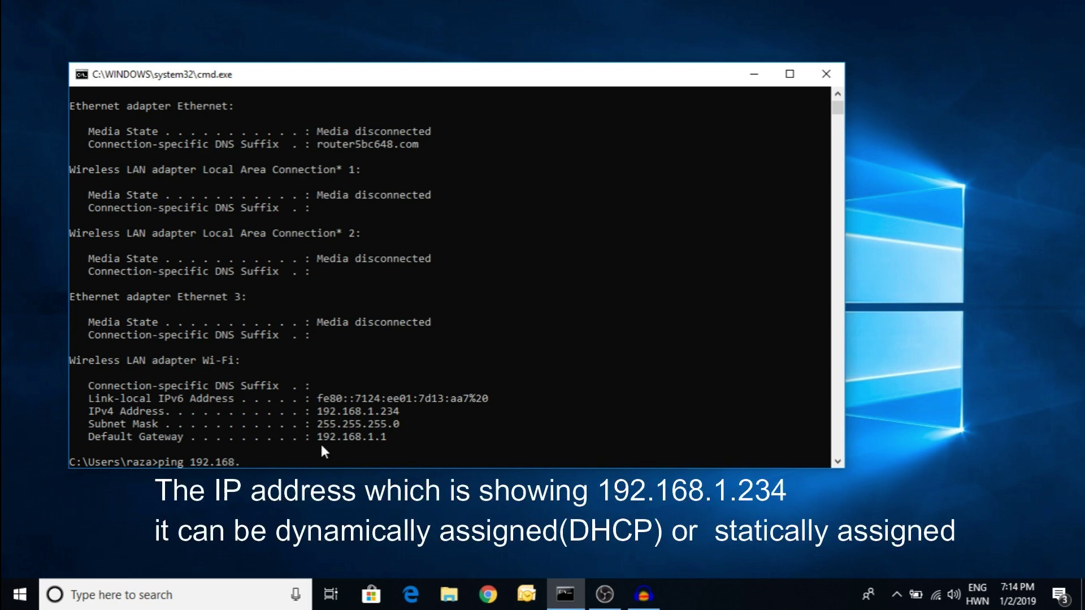
type("1.1")
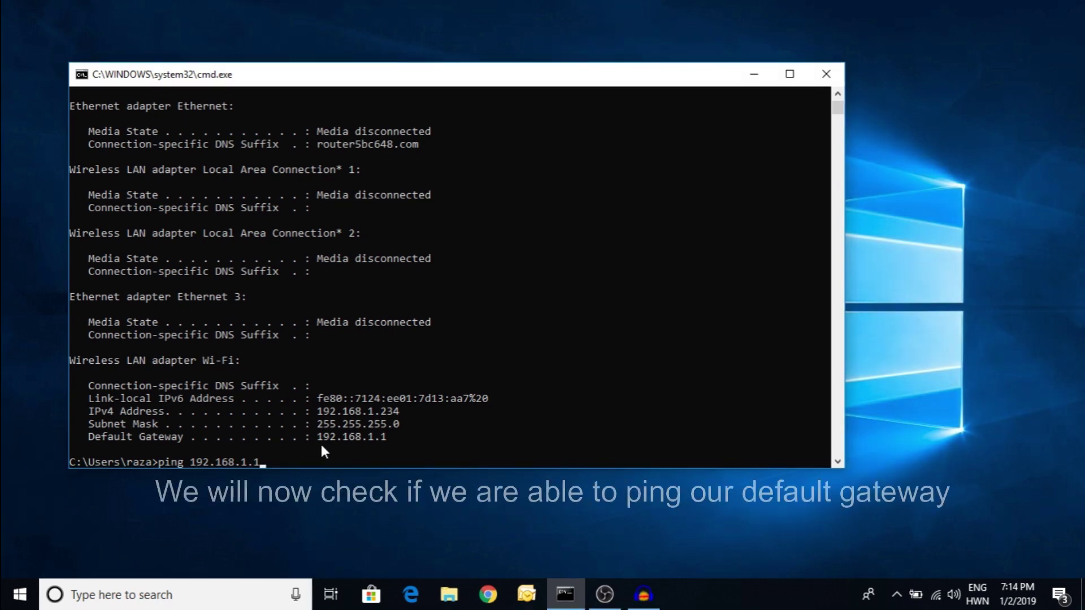
key("Return")
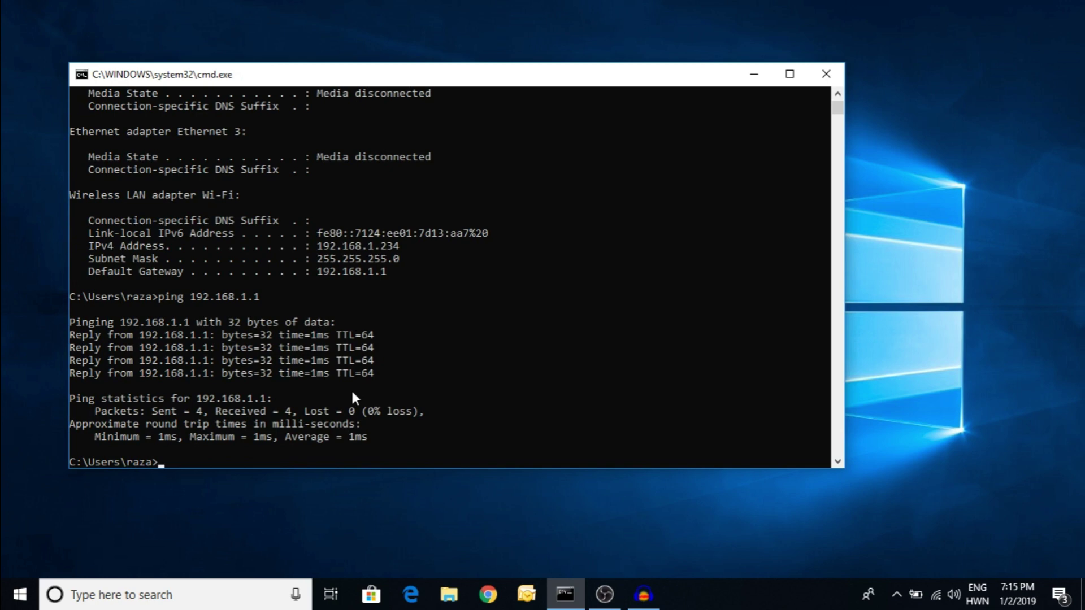
Ping the public DNS server 4.2.2.2 and google.com to test internet reachability and name resolution.
type("ping 4.2.2.2")
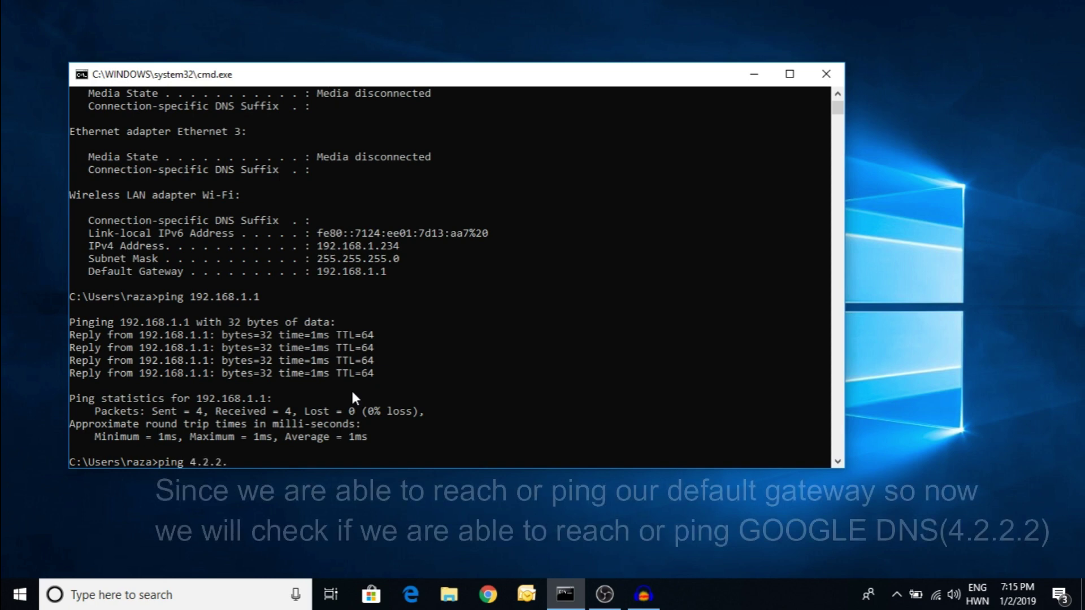
key("Return")
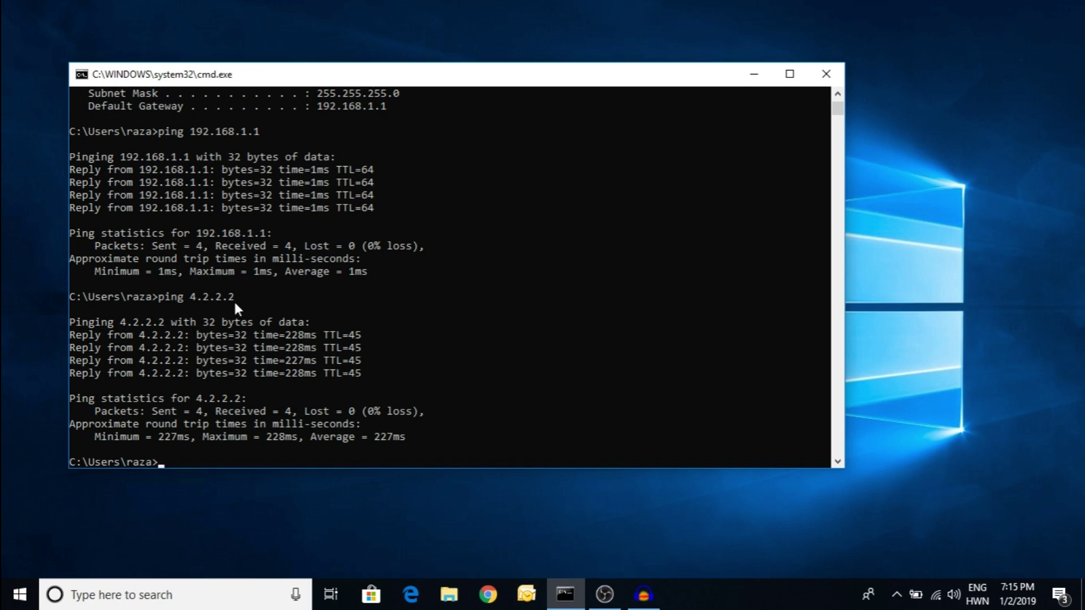
type("ping google.com")
key("Return")
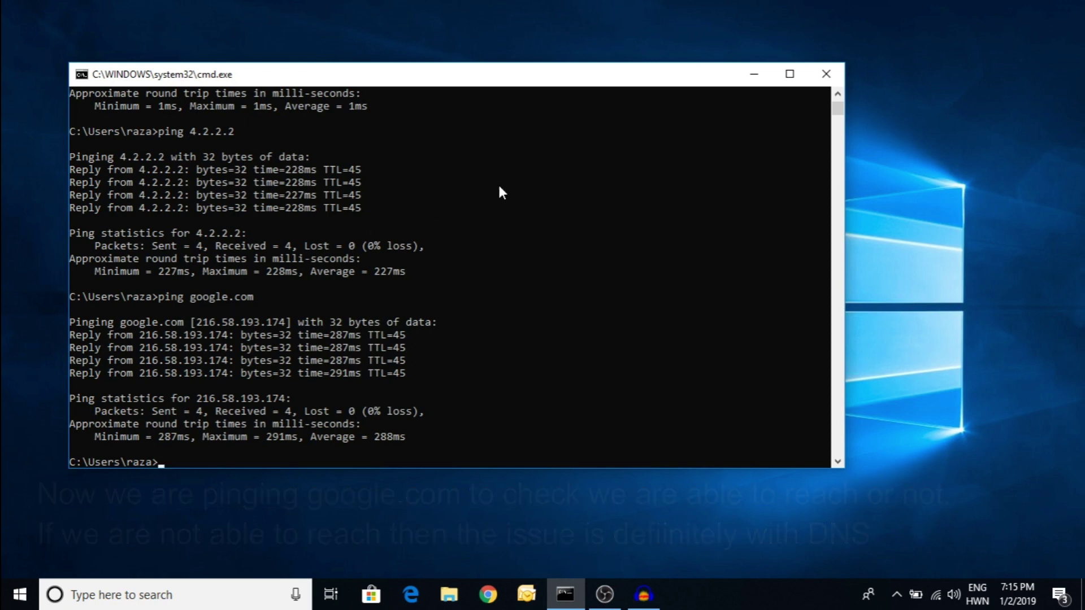
left_click(758, 76)
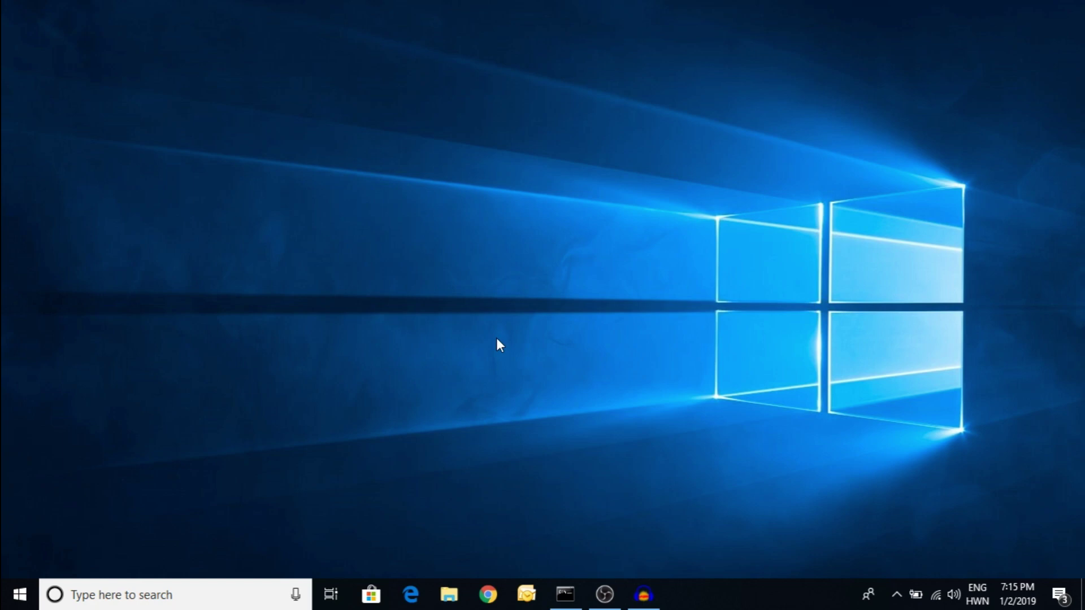
Launch Control Panel with the control command and bring up the network adapter list from the Network and Sharing Center.
key("super+r")
type("co")
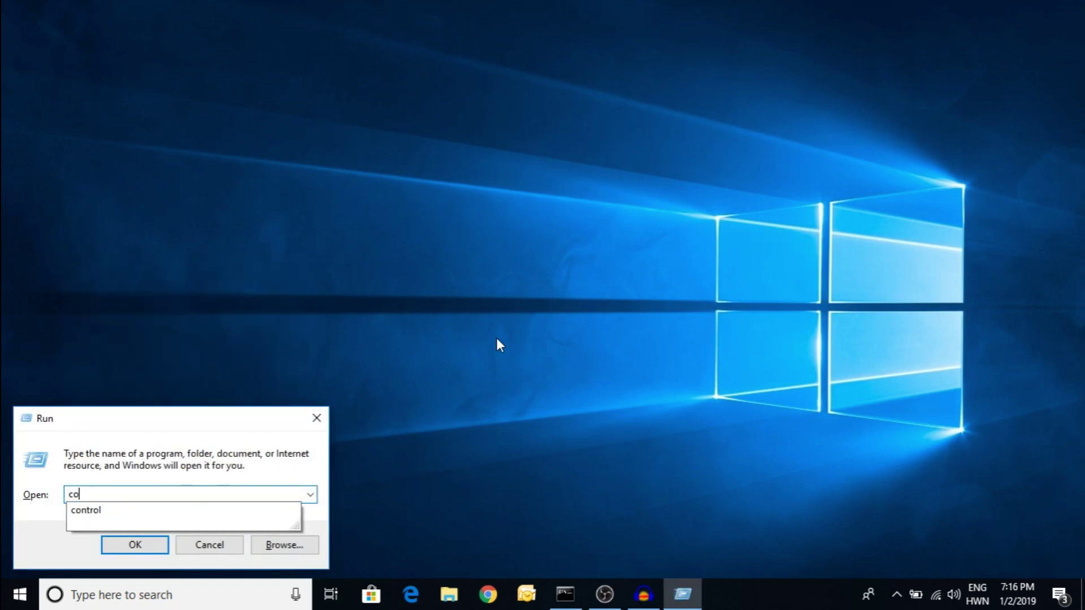
type("ntrol")
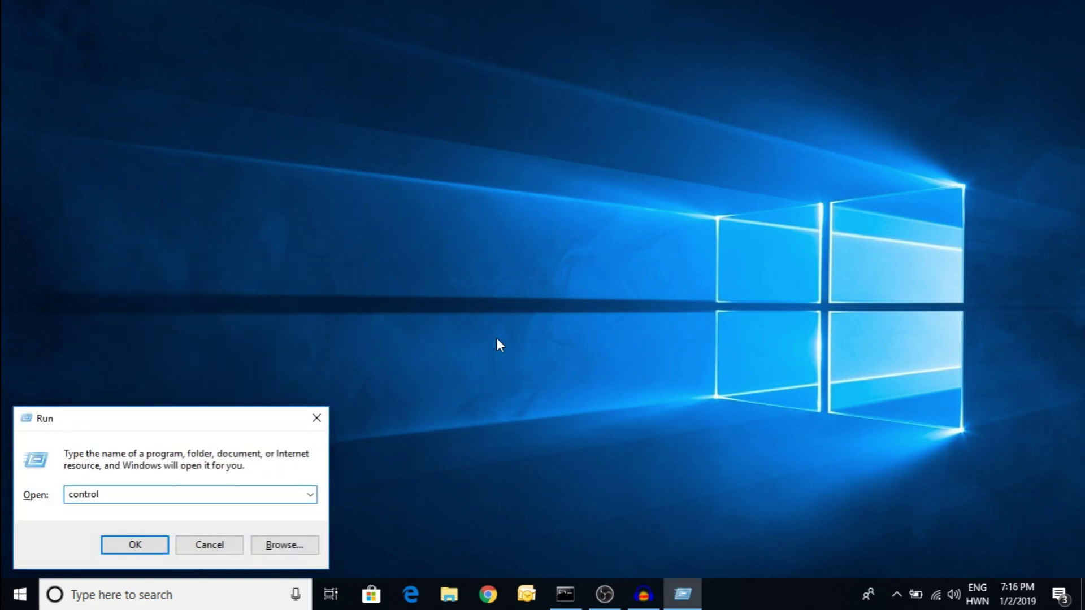
key("Return")
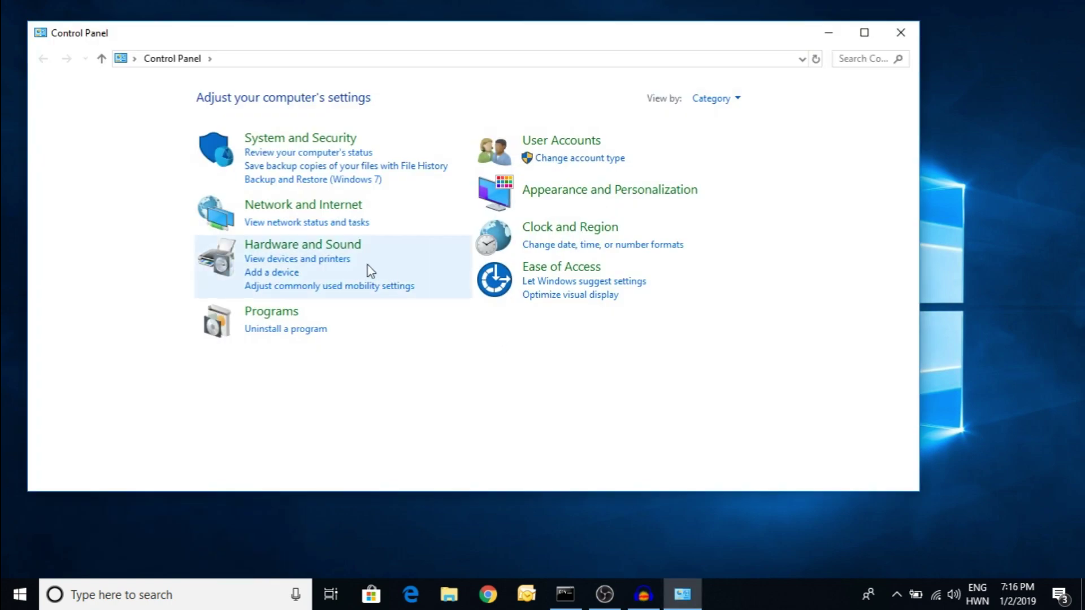
left_click(298, 210)
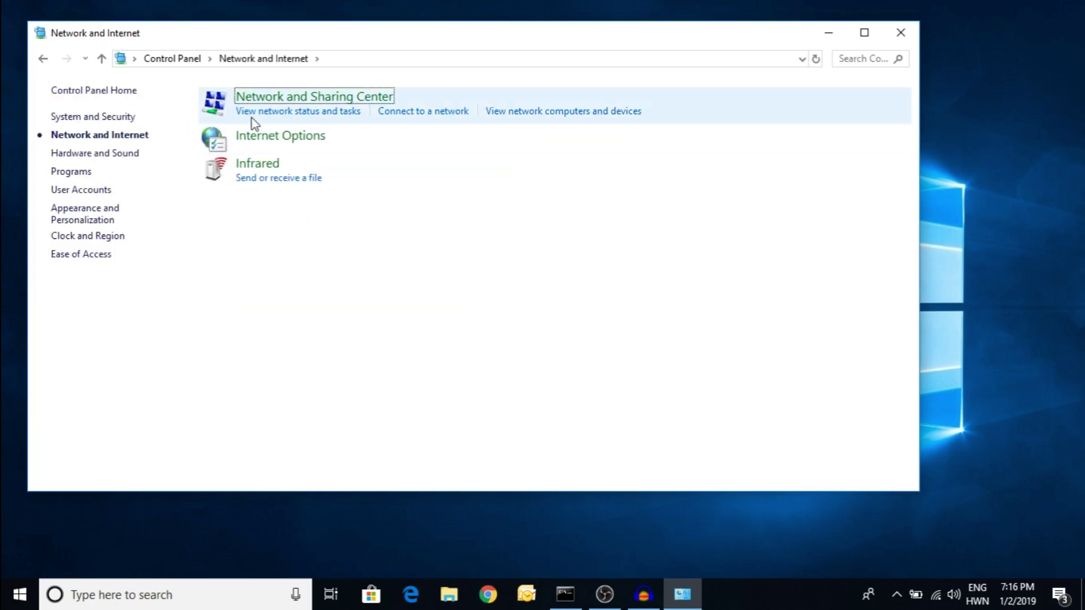
left_click(286, 116)
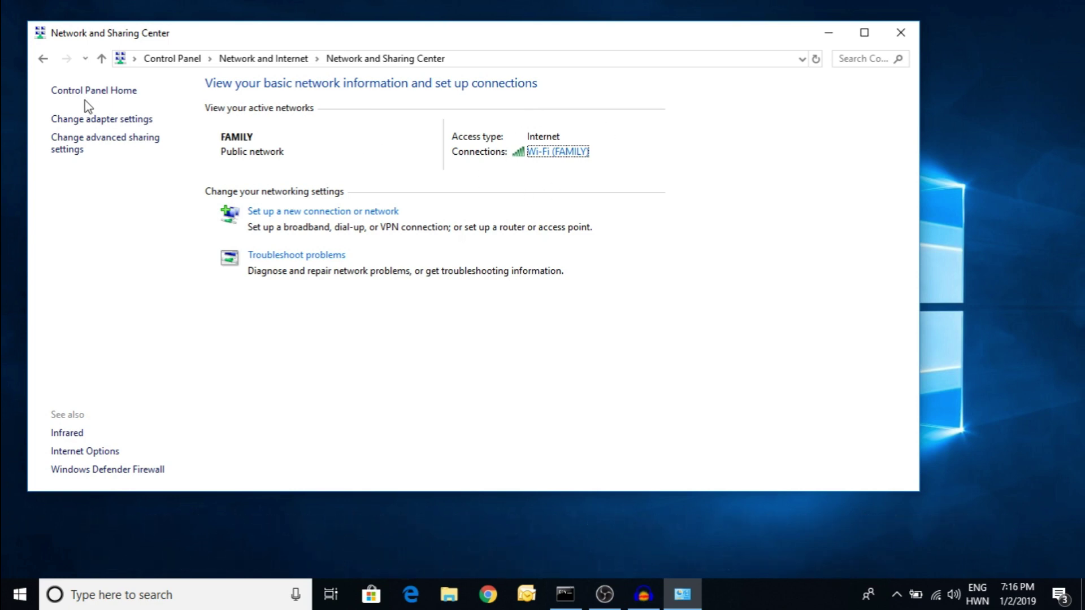
left_click(79, 120)
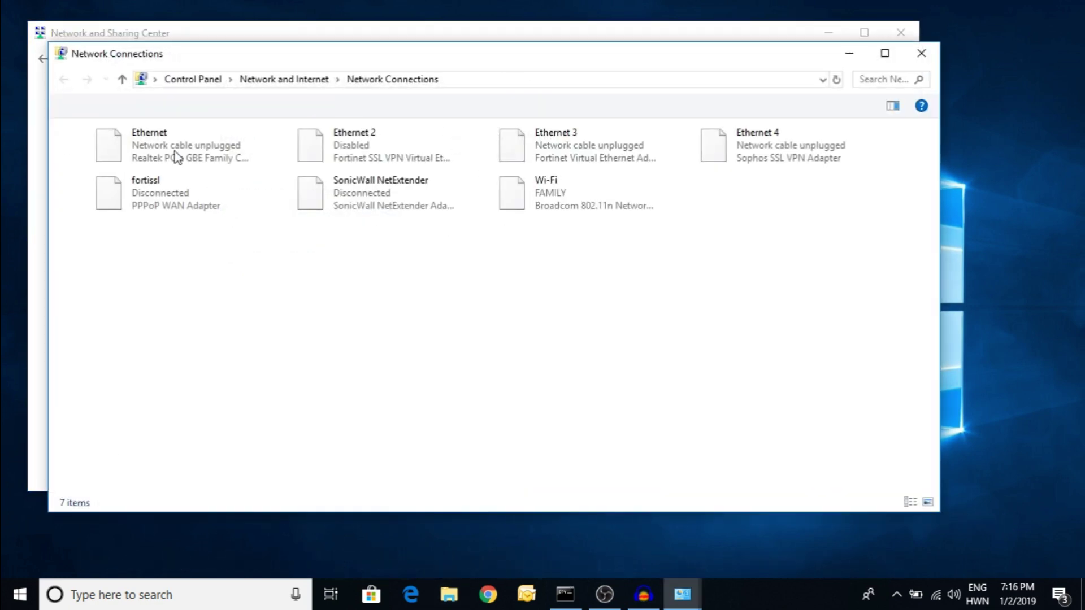
Confirm the Wi-Fi adapter's IPv4 settings with automatic IP addressing and preferred DNS server 4.2.2.2, and close the network windows.
left_click(545, 192)
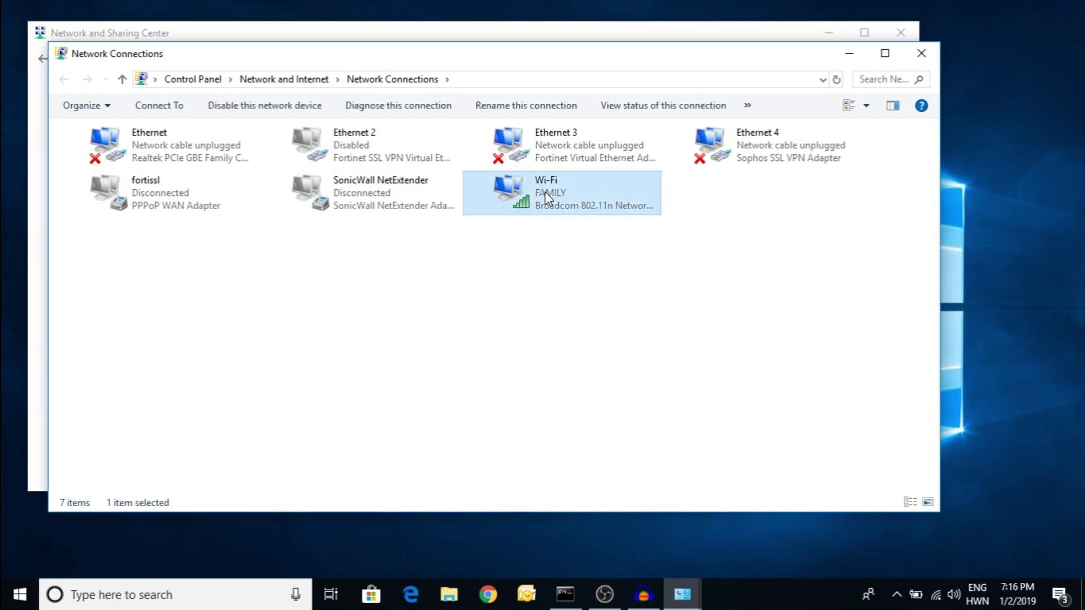
right_click(545, 192)
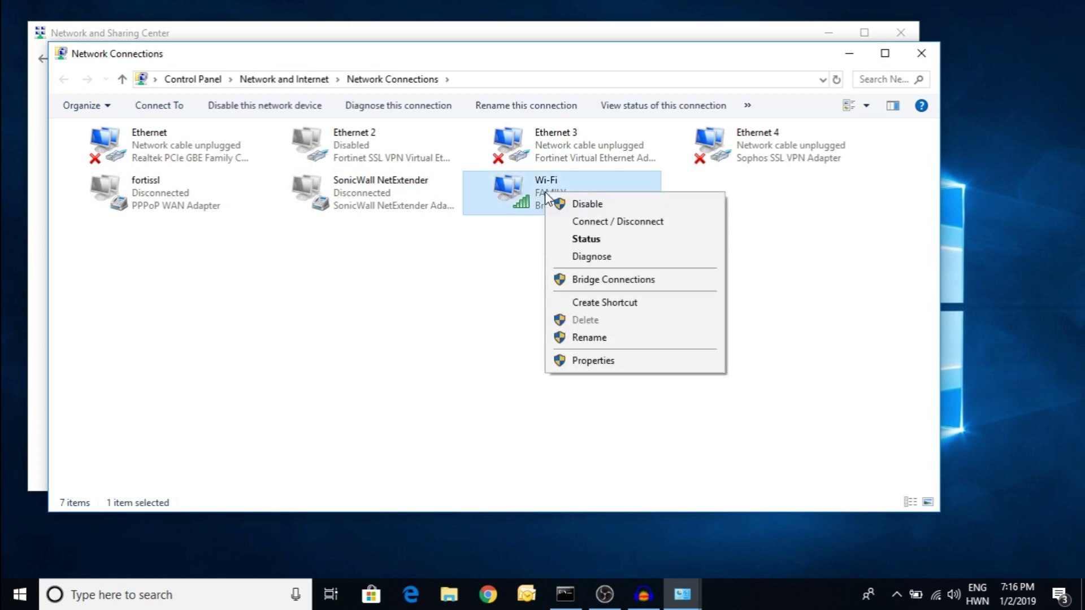
left_click(593, 360)
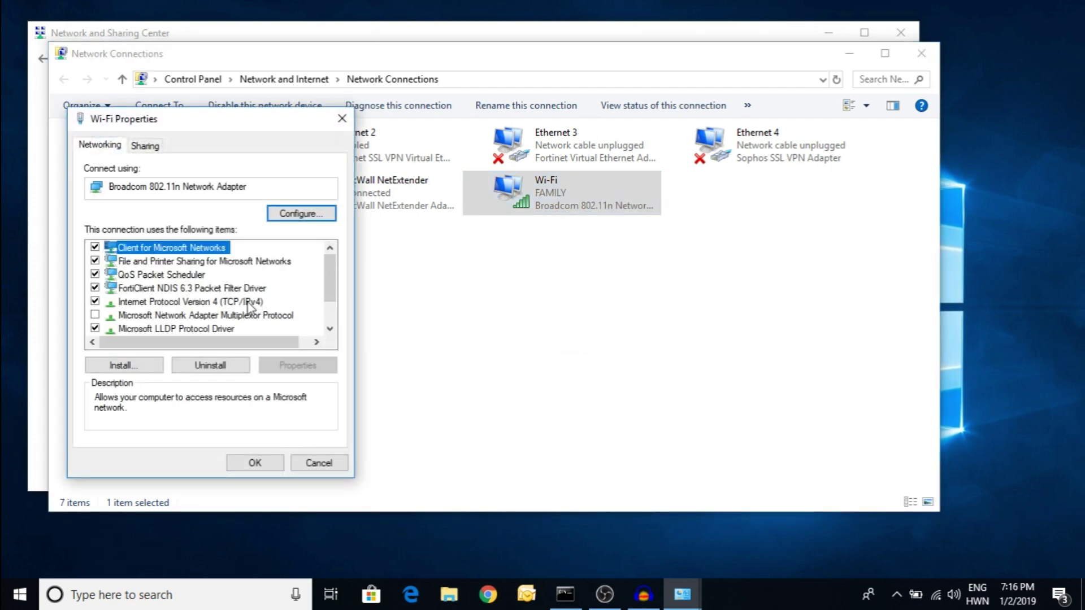
double_click(246, 302)
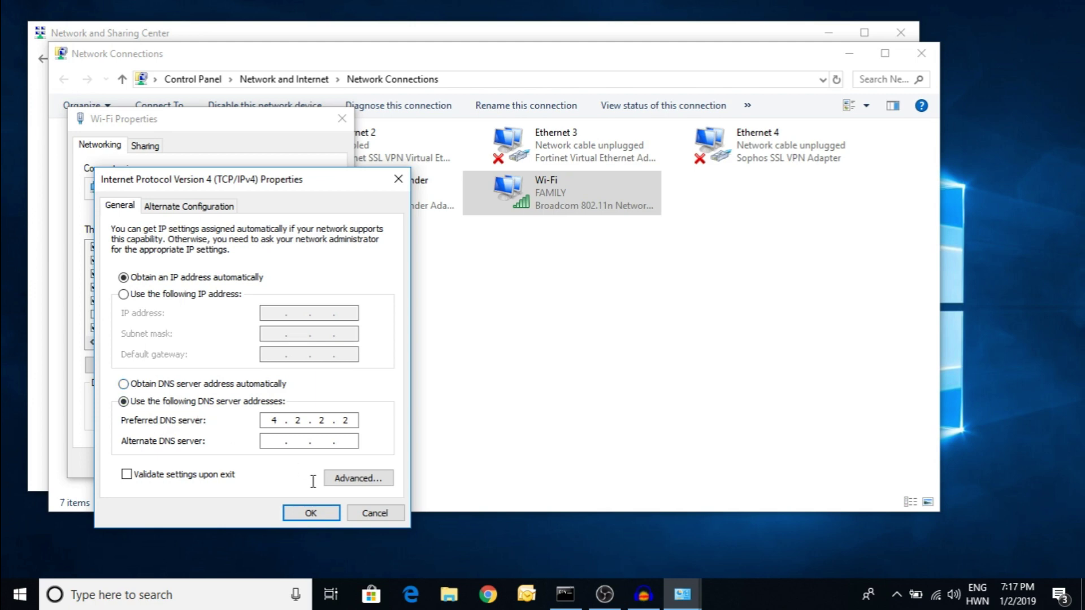
left_click(306, 514)
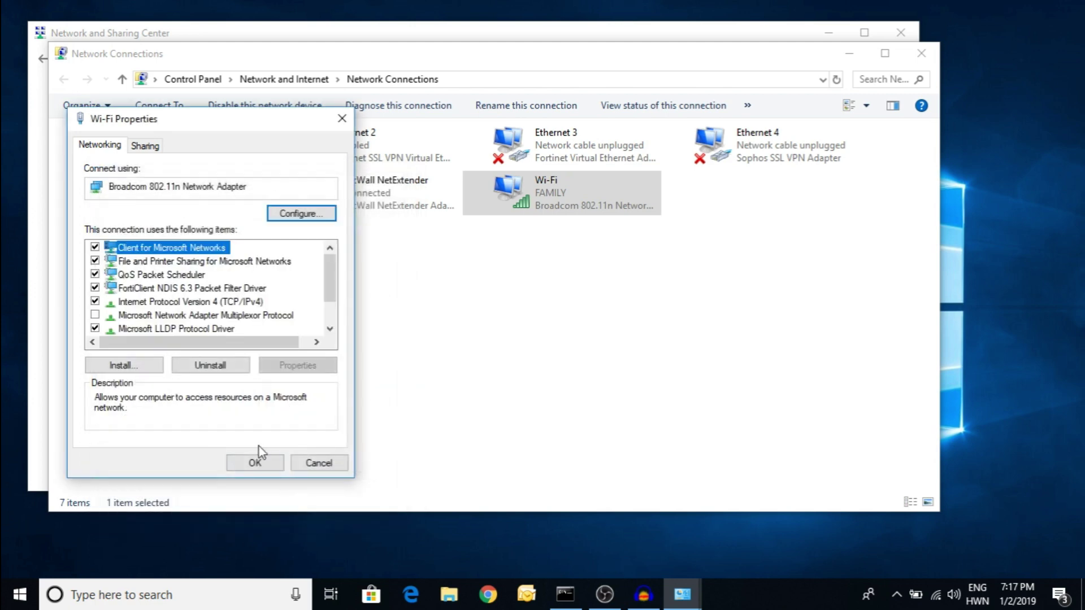
left_click(255, 462)
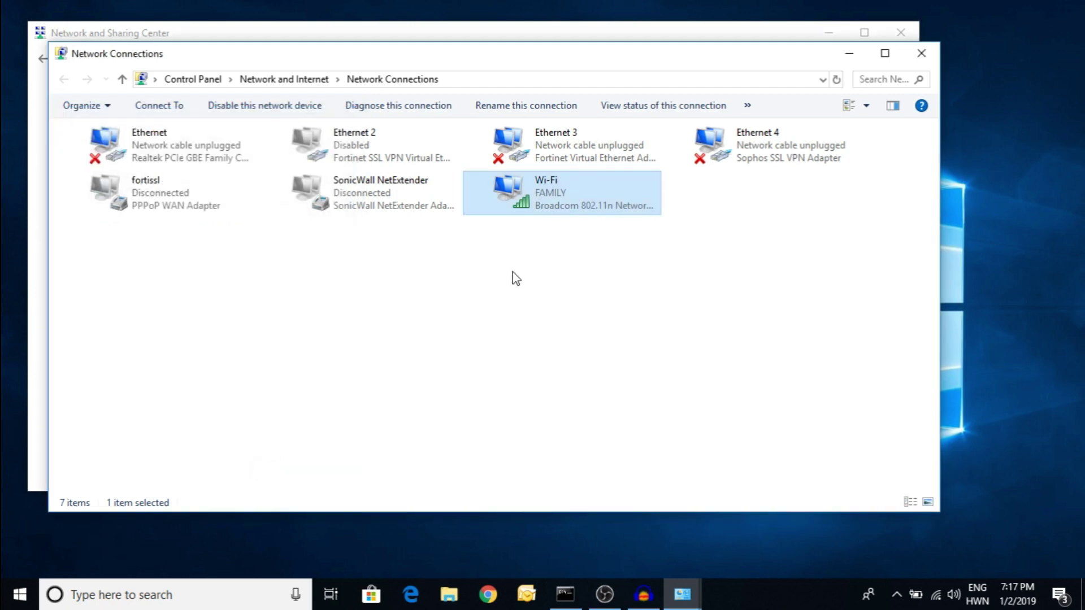
left_click(918, 56)
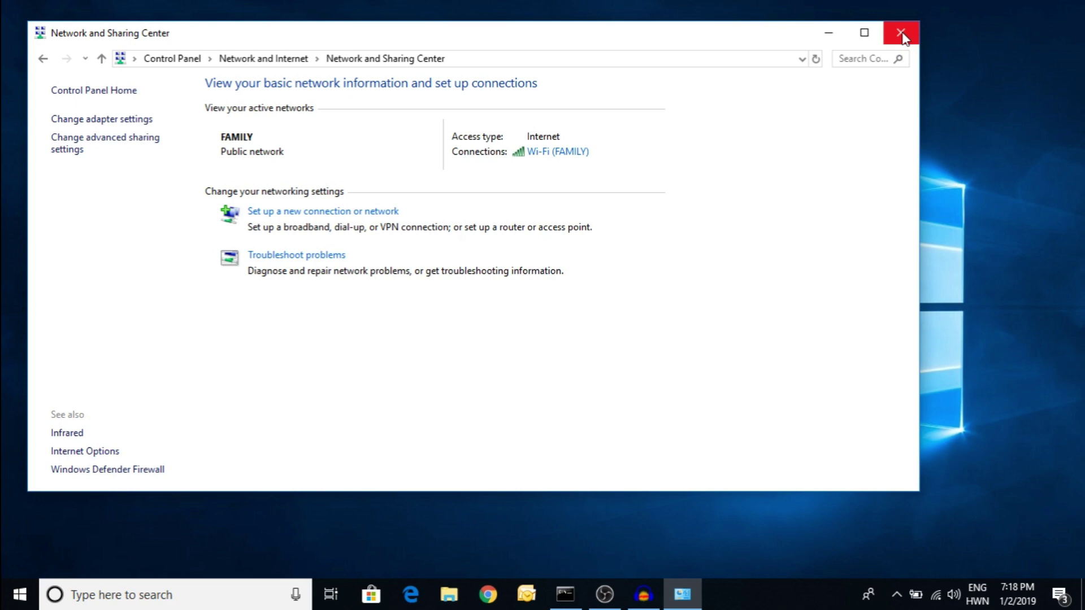
left_click(901, 34)
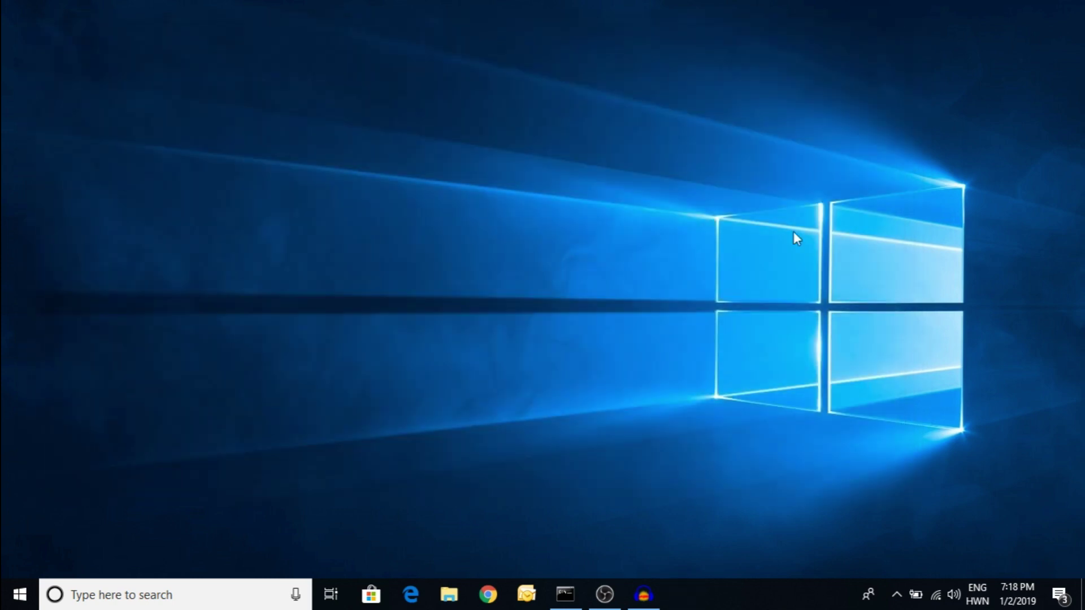